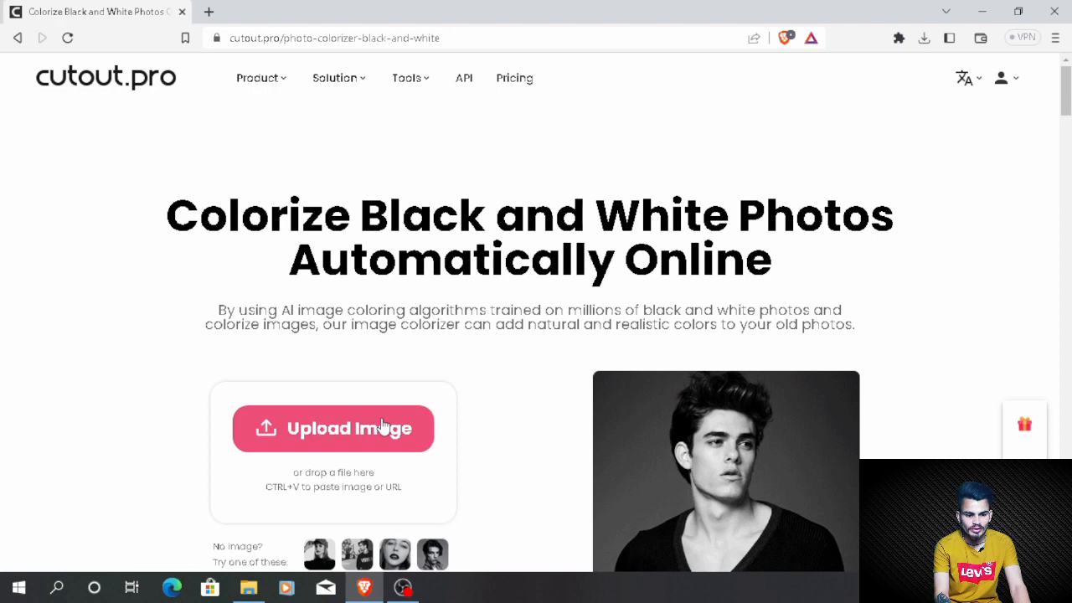
- Upload image 1 from the "turn black and white image to color" folder to the Photo Colorizer and download the free colorized result
left_click(382, 428)
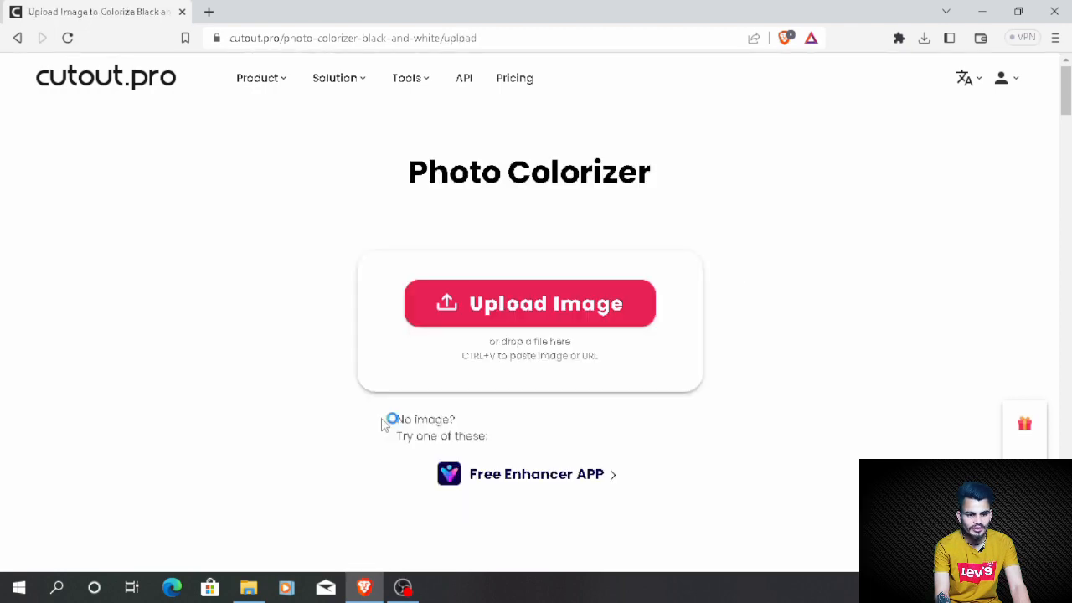
left_click(579, 311)
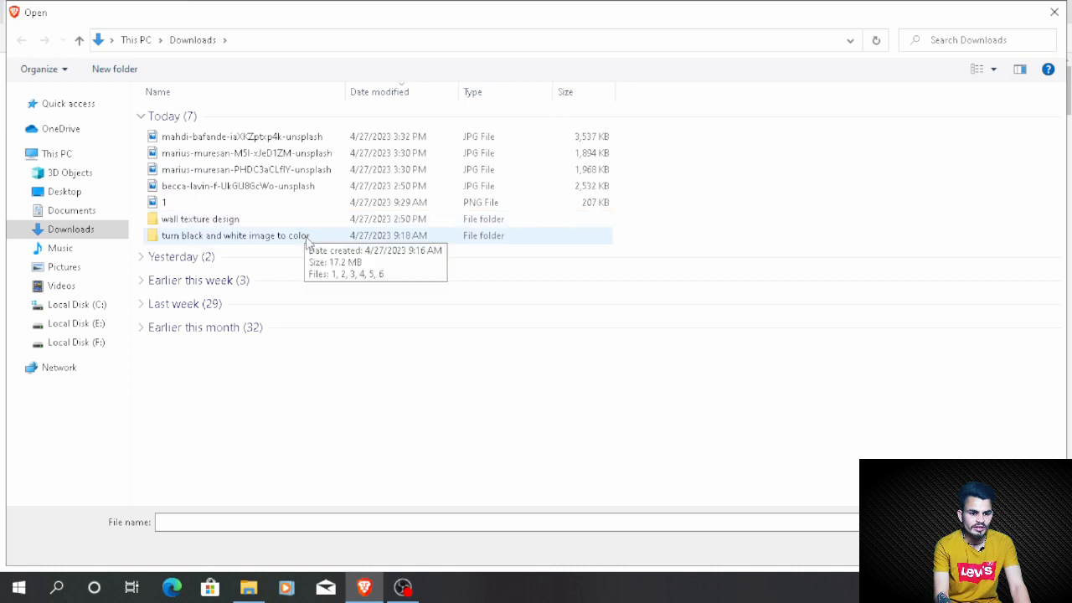
double_click(306, 241)
left_click(203, 144)
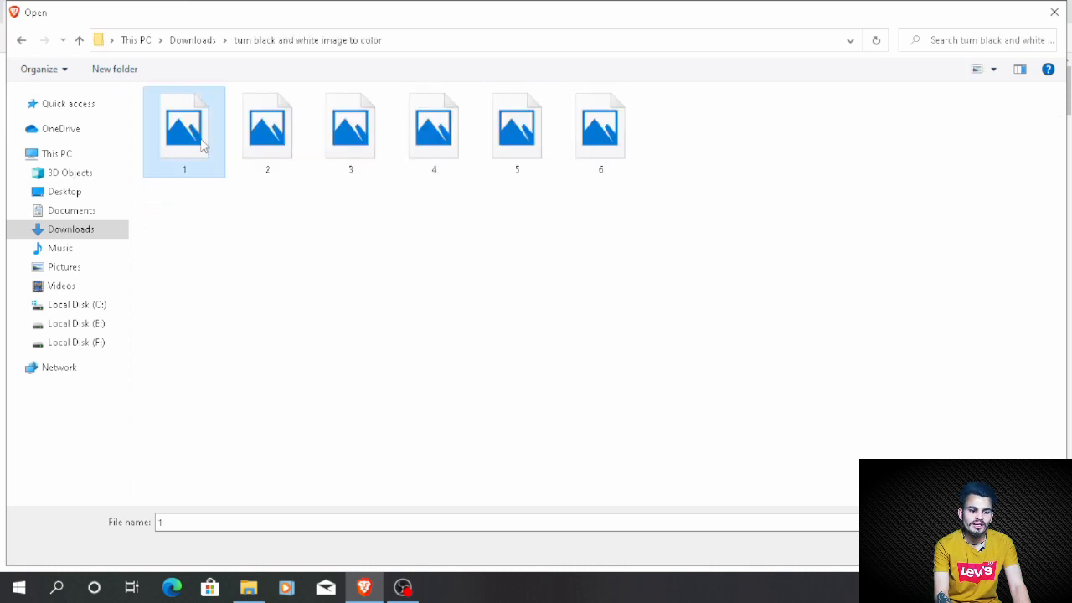
left_click(949, 549)
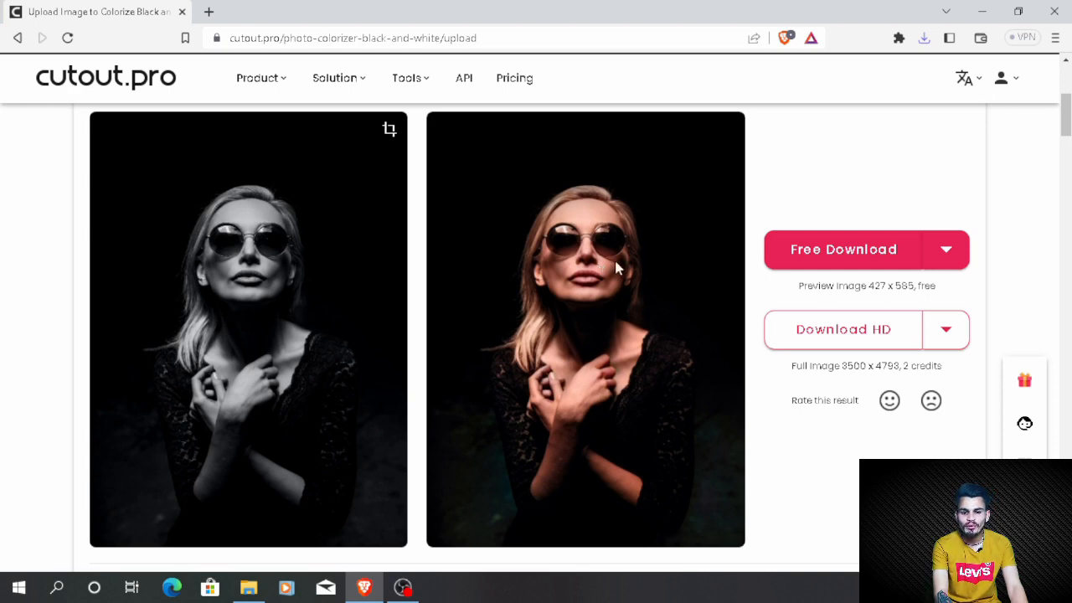
left_click(852, 242)
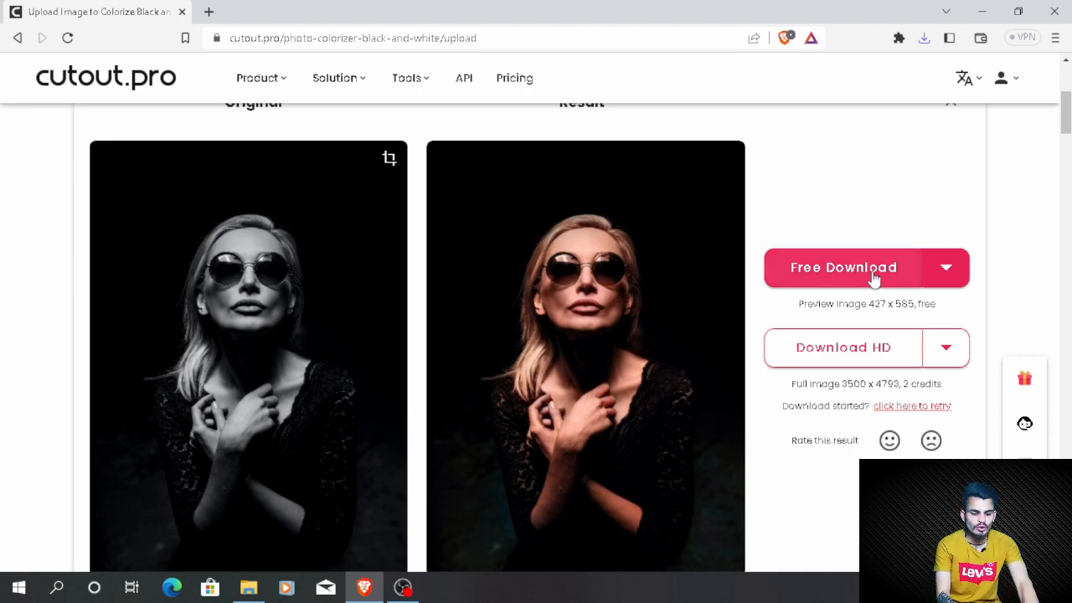
- Go to Photopea in a new browser tab and open the original black-and-white image 1 from the computer
key("ctrl+t")
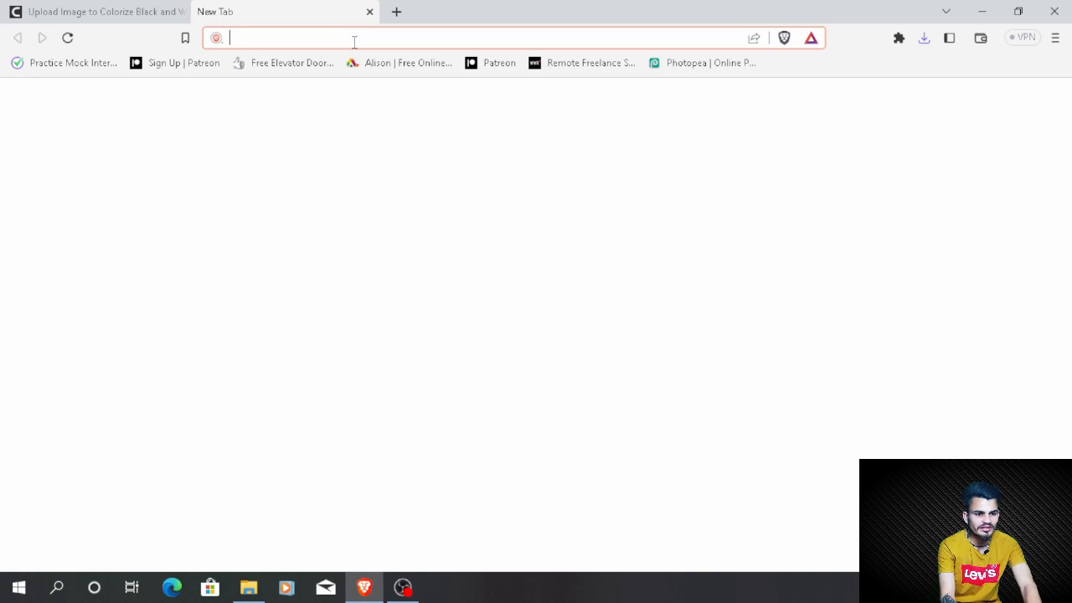
type("phor")
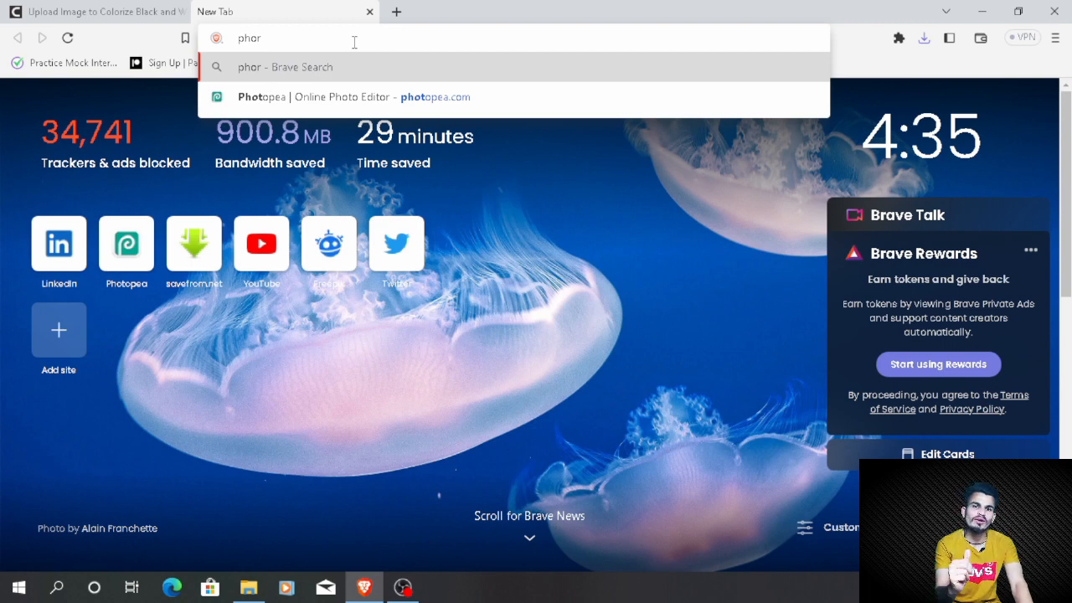
left_click(427, 97)
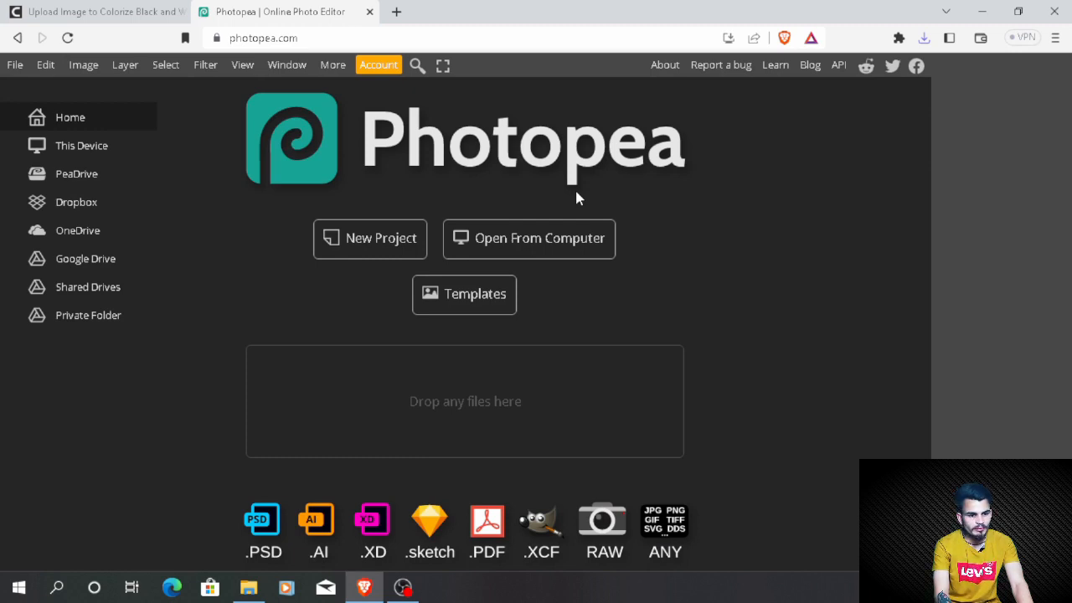
left_click(536, 238)
left_click(186, 139)
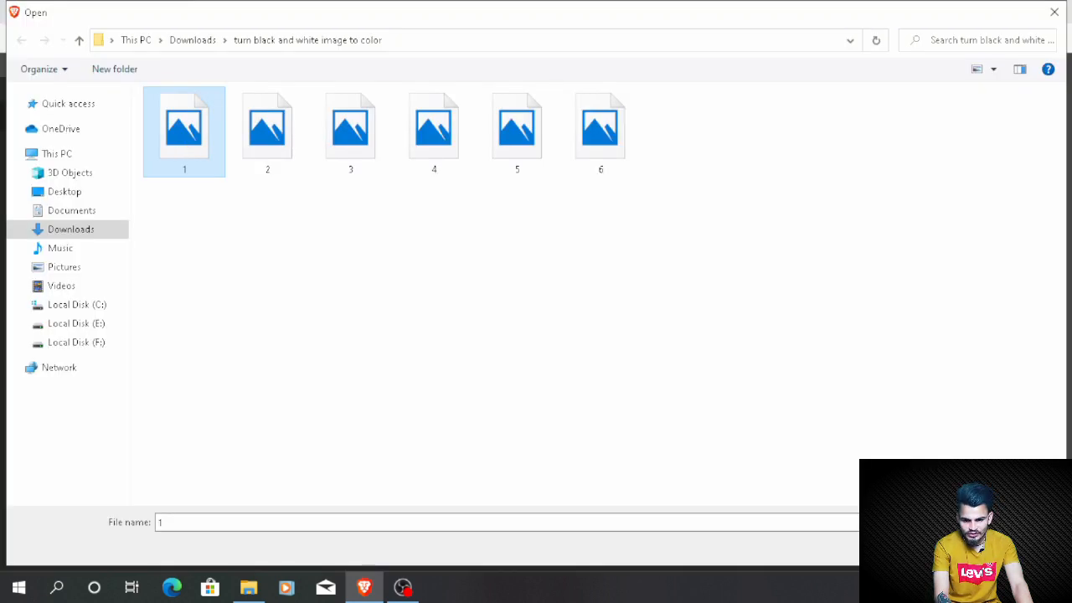
left_click(945, 547)
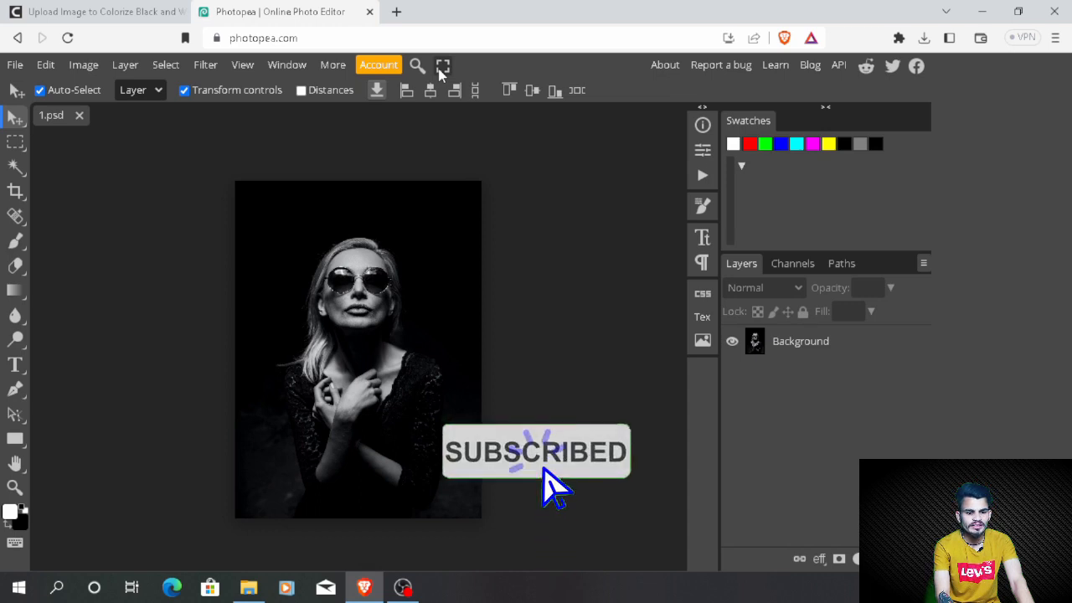
- Place the colorized file 1 (1) from Downloads into the document and move its layer above Background
left_click(440, 67)
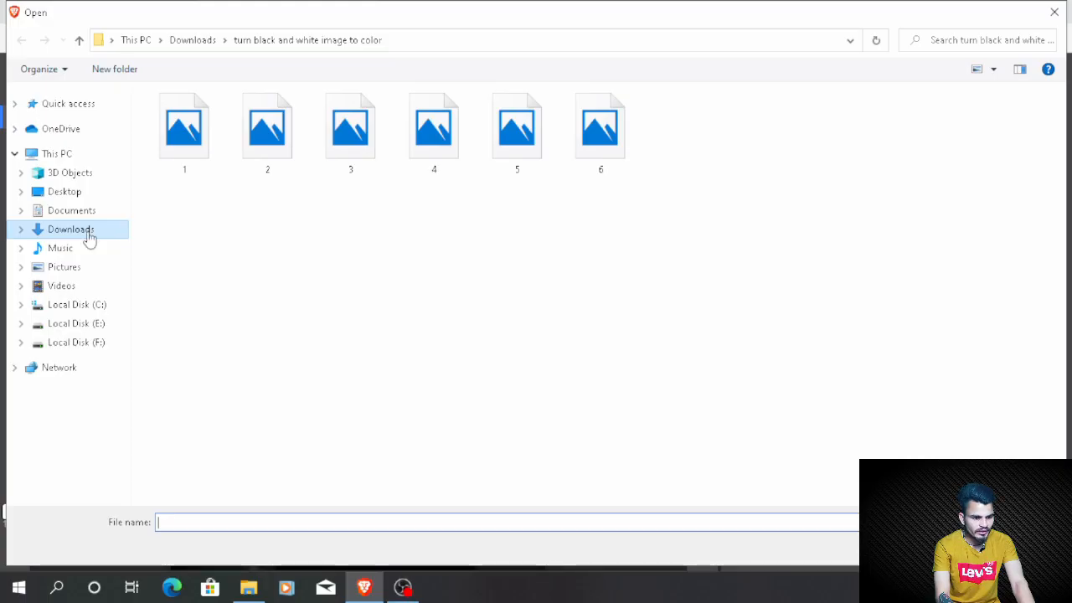
left_click(70, 229)
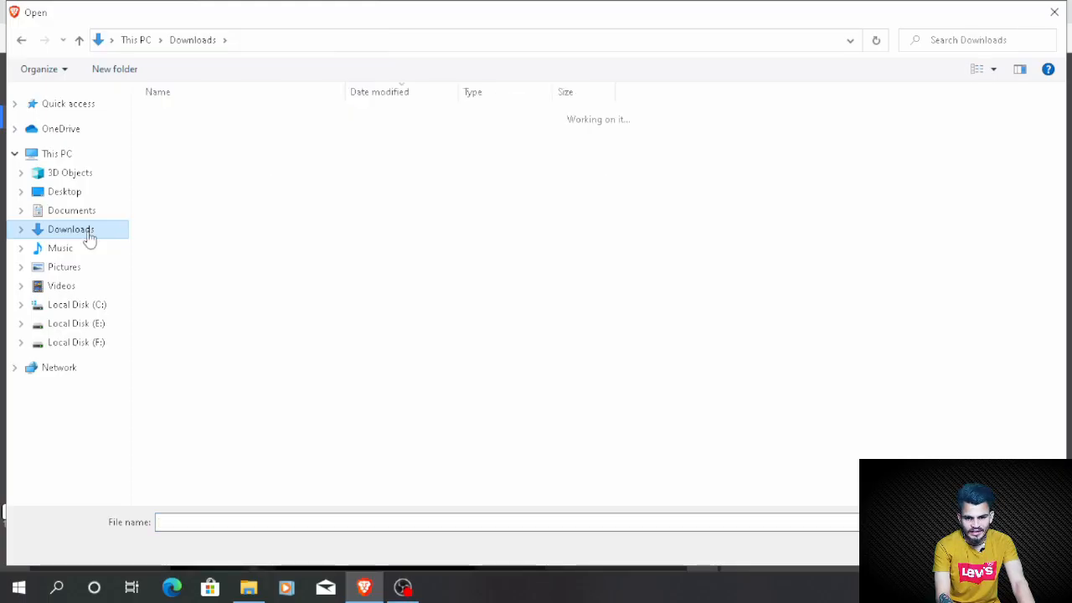
left_click(171, 154)
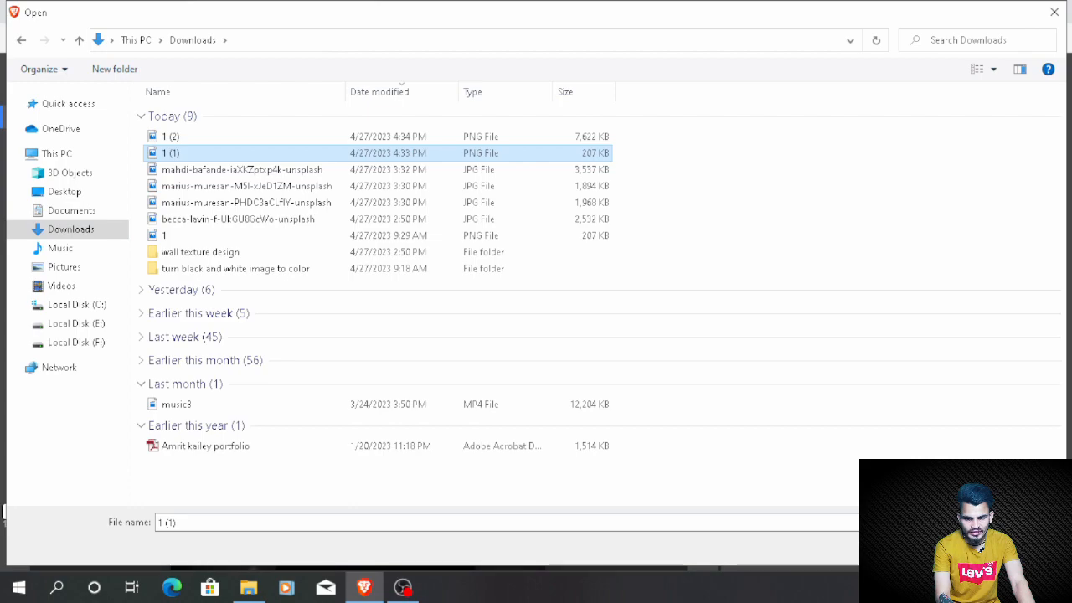
left_click(948, 547)
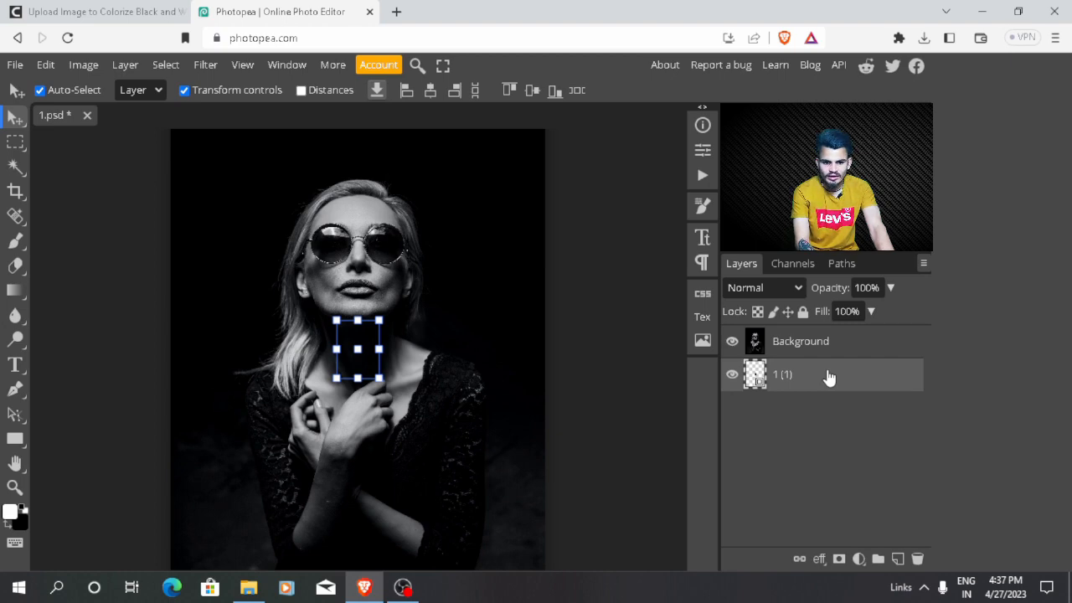
left_click_drag(829, 378, 850, 335)
- Scale the colorized layer proportionally to about 883% so it covers the whole canvas, aligned with the original photo
key("F11")
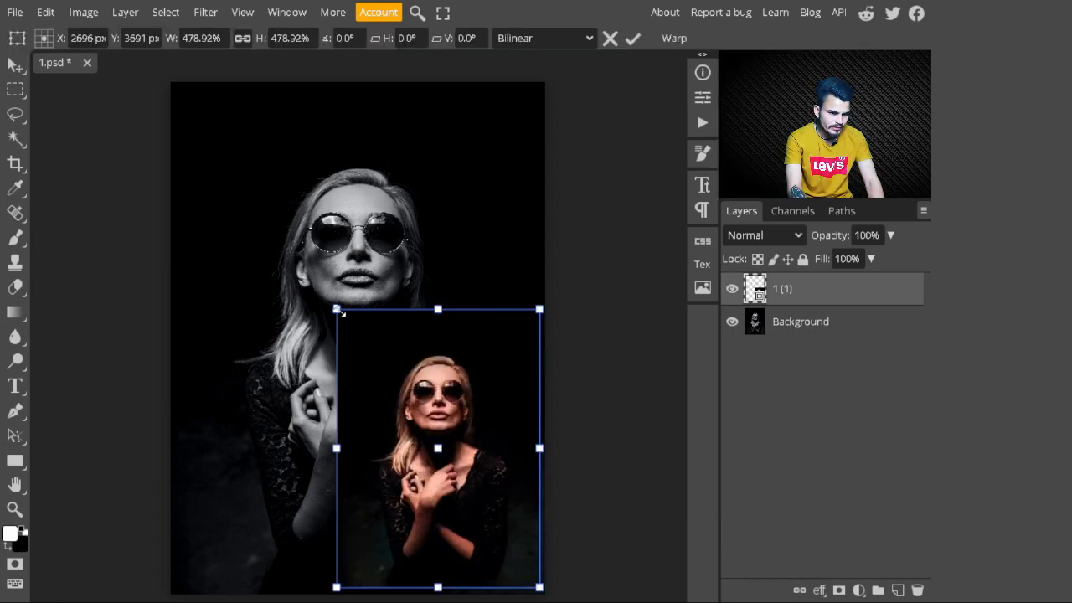
left_click_drag(339, 311, 183, 105)
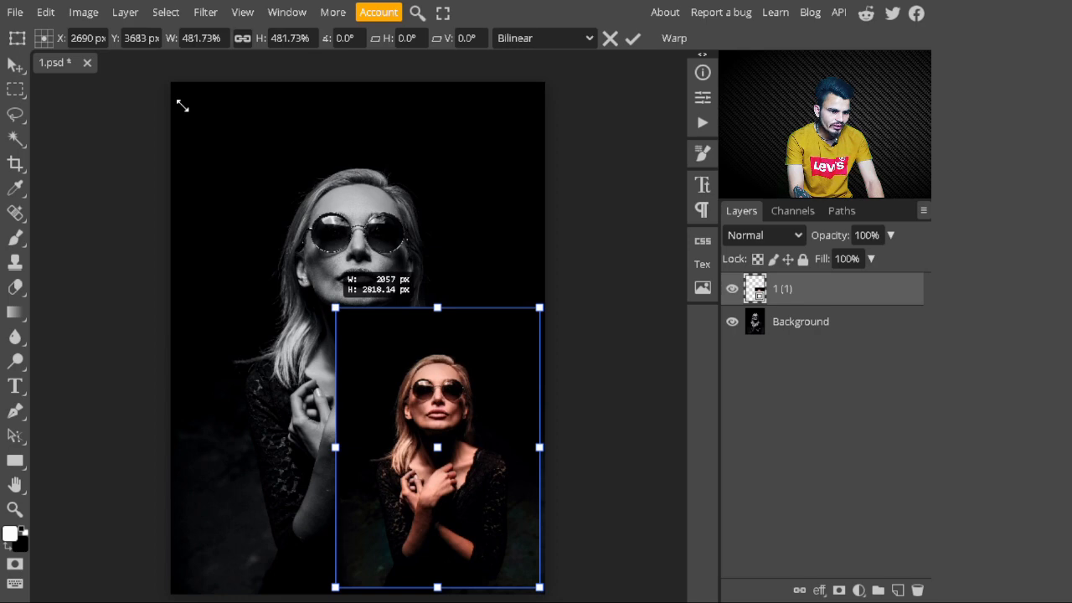
left_click_drag(183, 105, 181, 110)
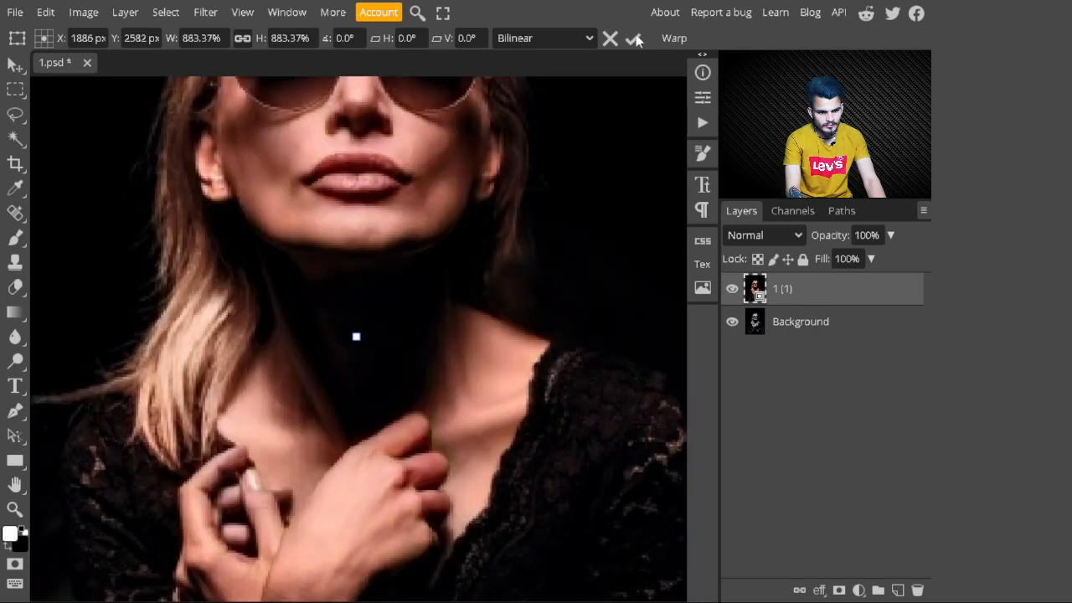
left_click(634, 39)
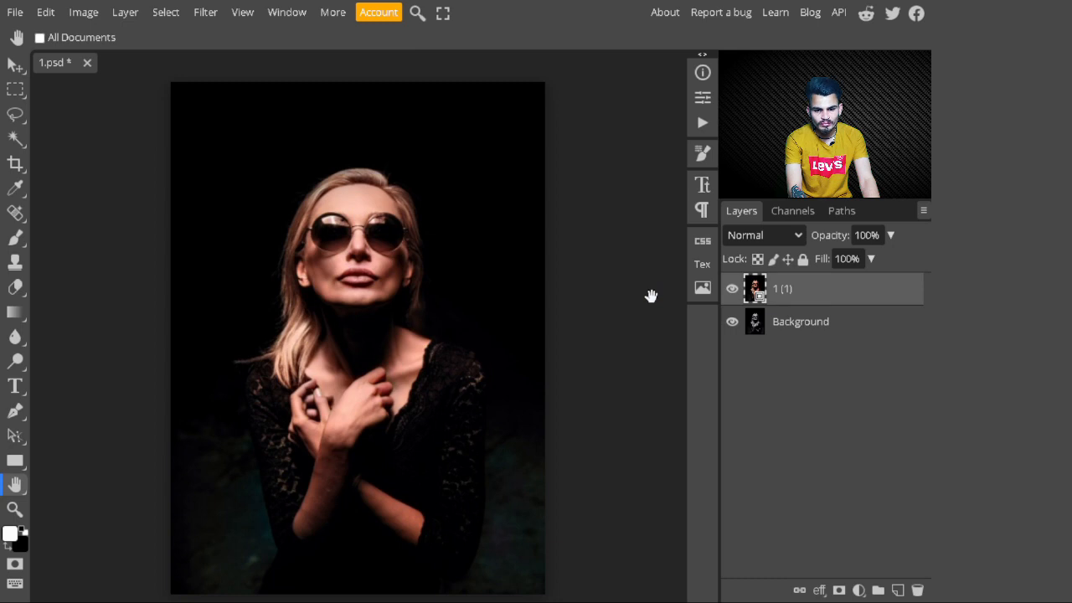
- Set the blend mode of the colorized 1 (1) layer to Color
left_click(764, 235)
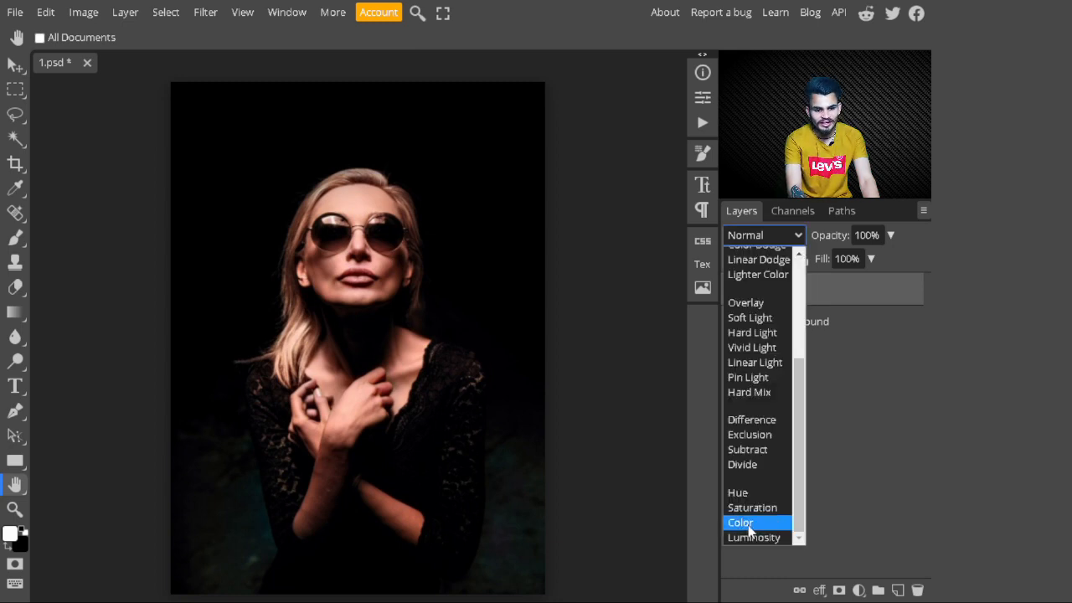
left_click(741, 523)
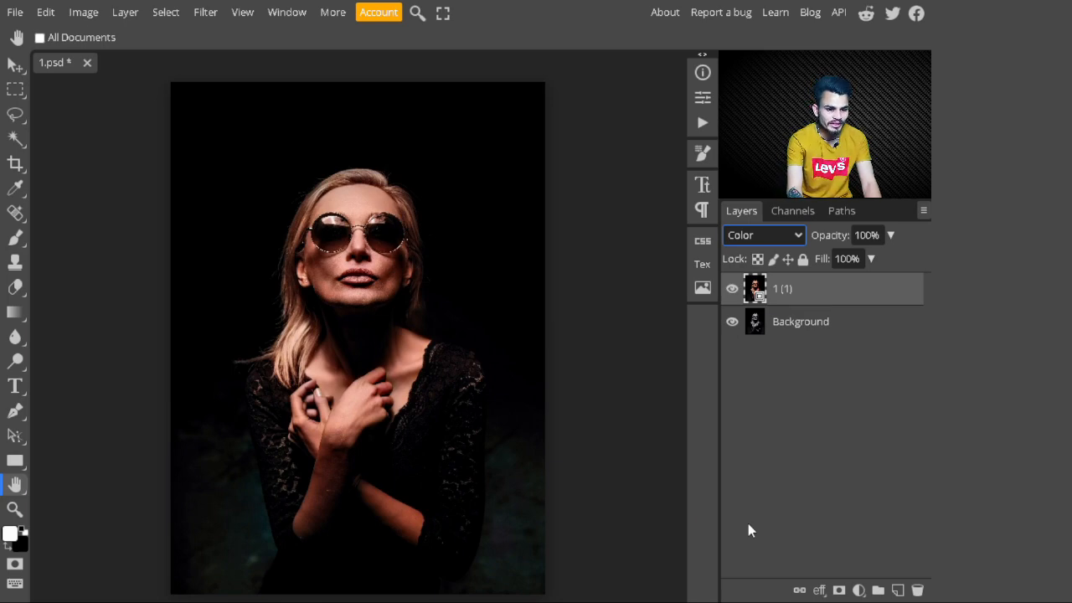
scroll(390, 377, "up", 5)
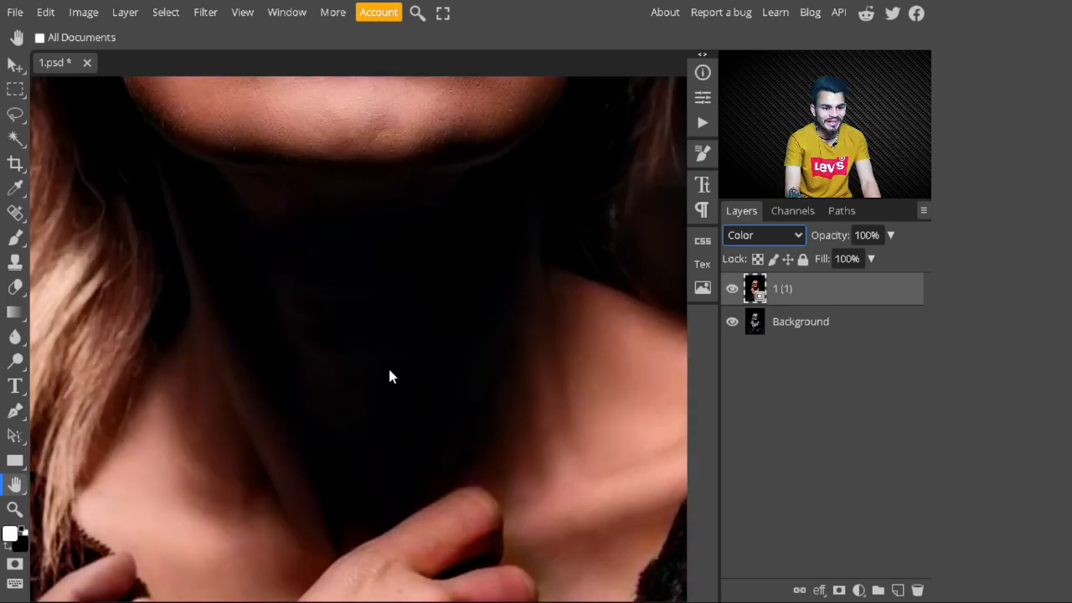
left_click_drag(390, 370, 419, 578)
scroll(414, 289, "up", 2)
left_click_drag(318, 216, 334, 391)
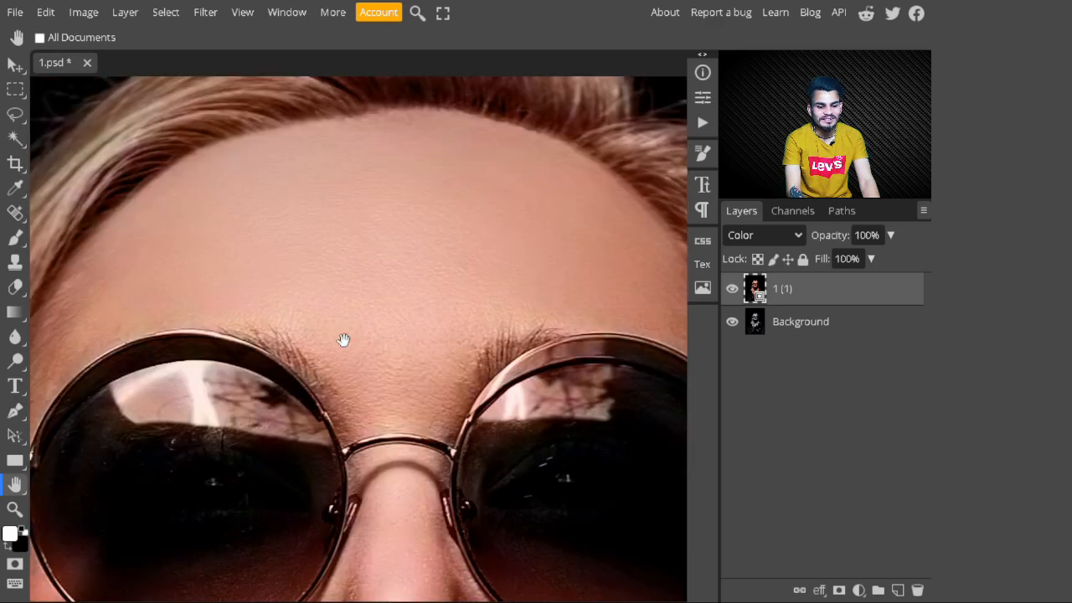
key("ctrl+0")
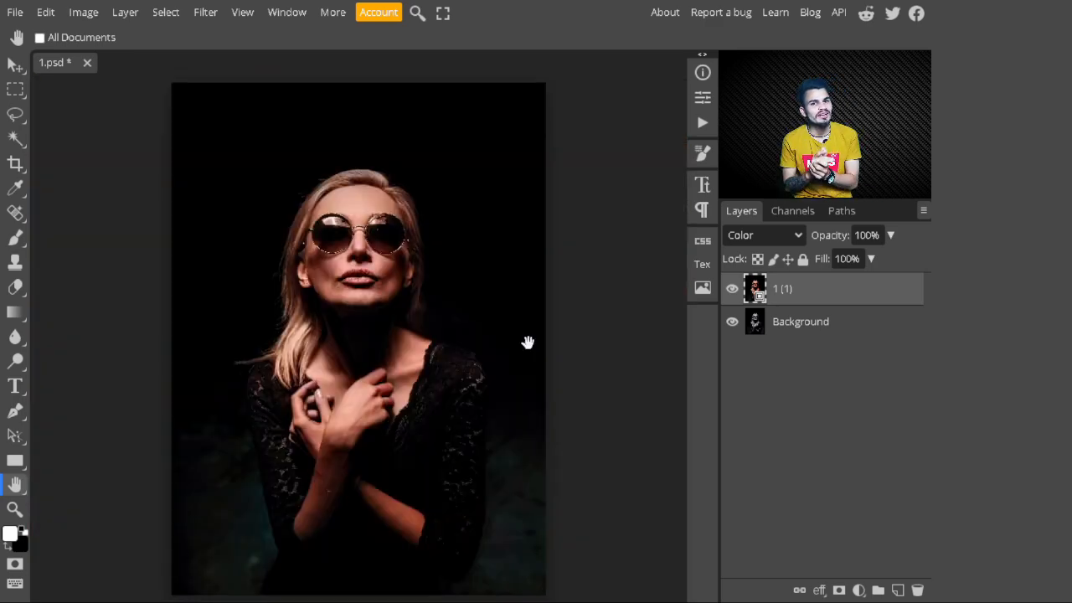
- Switch back to the cutout.pro site, open its home page and look through the AI tools it offers
left_click(444, 14)
left_click(74, 10)
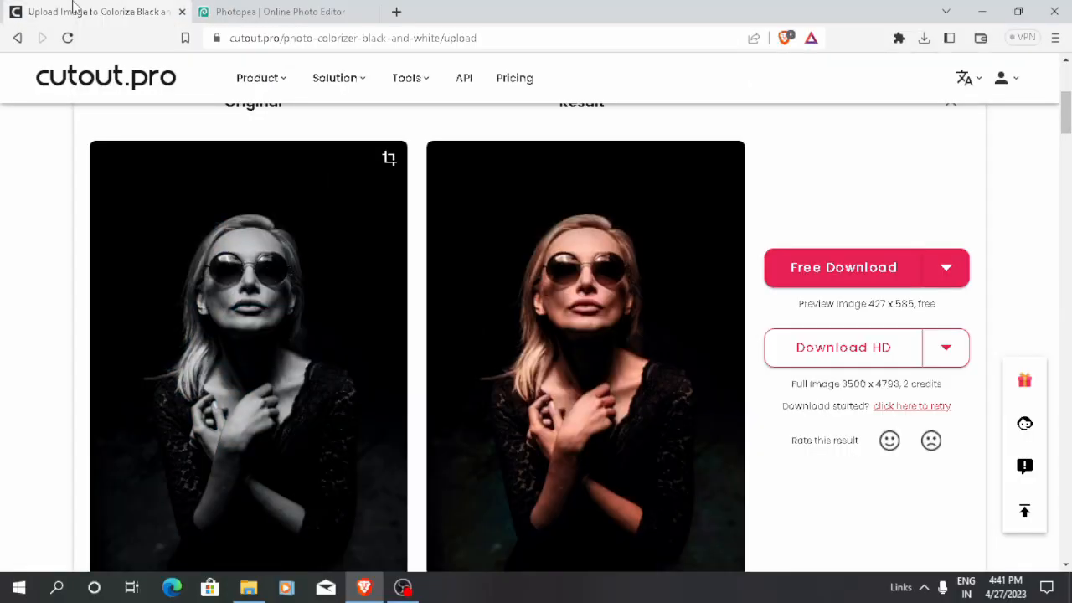
left_click(158, 93)
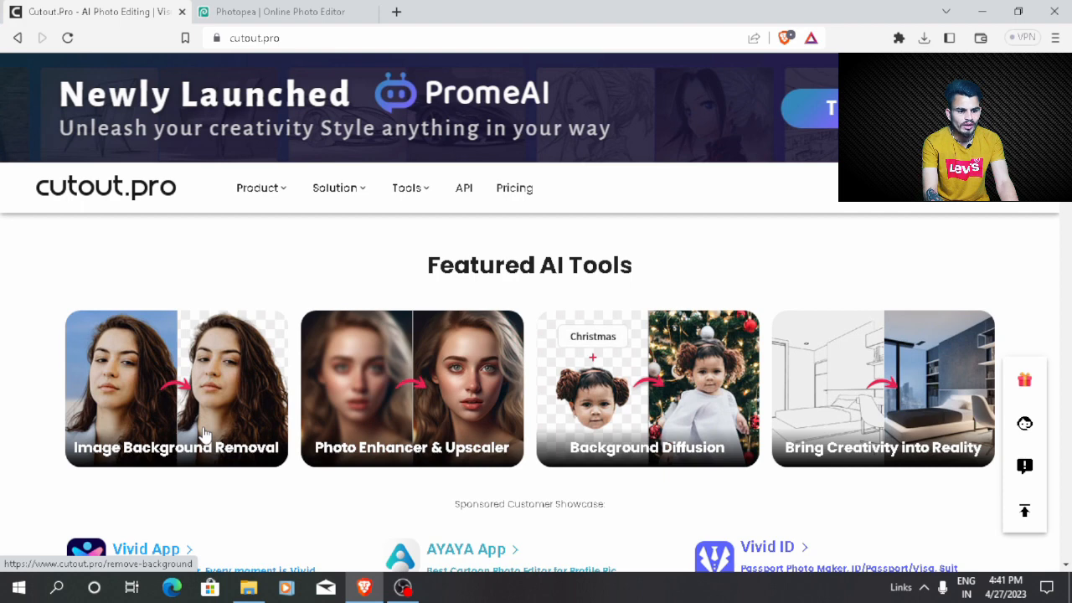
scroll(203, 433, "down", 5)
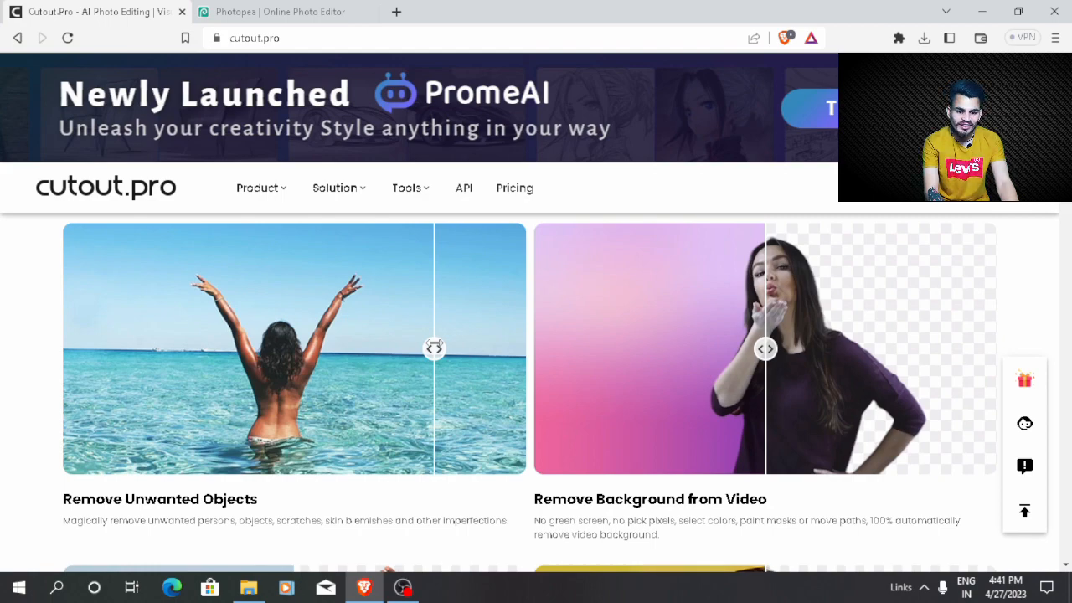
scroll(376, 400, "down", 5)
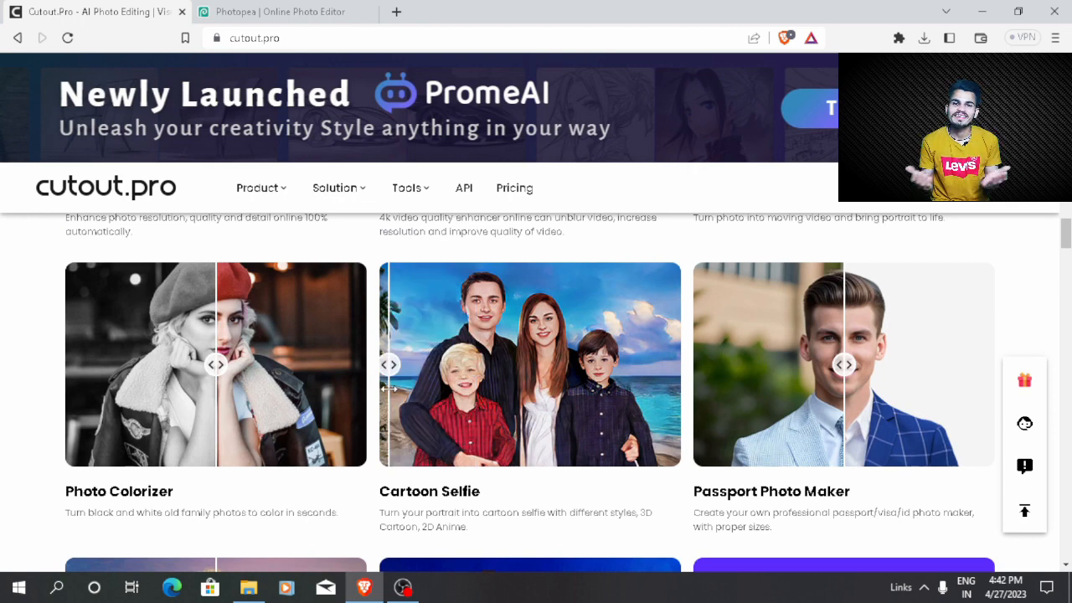